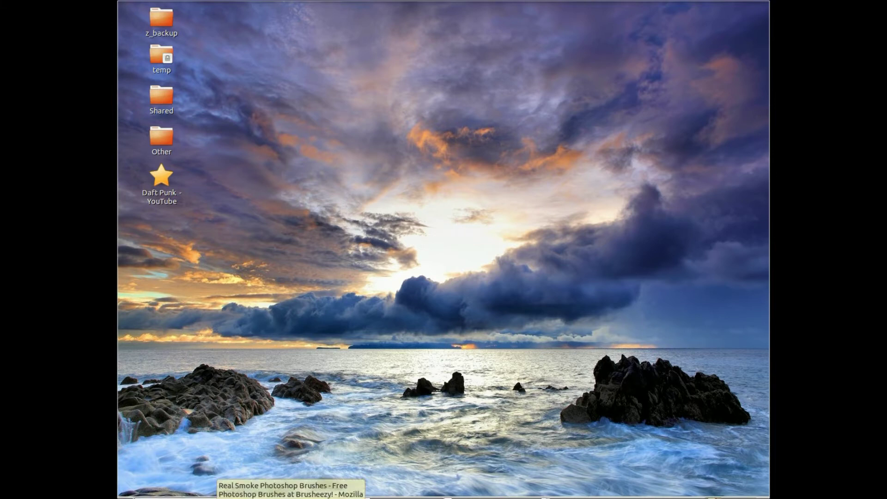
Step: Search the Real Smoke Photoshop Brushes page for 'Swirls'
{"action": "left_click", "coordinate": [289, 497]}
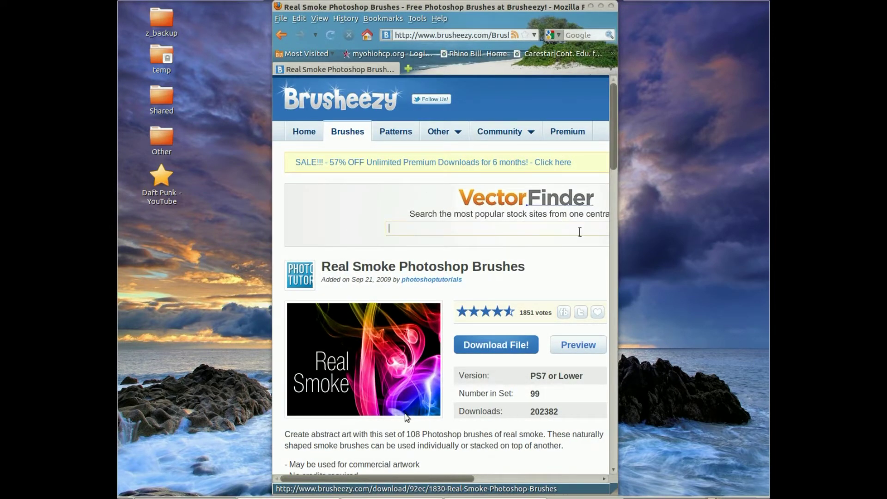
{"action": "type", "text": "Swirls"}
{"action": "key", "text": "Return"}
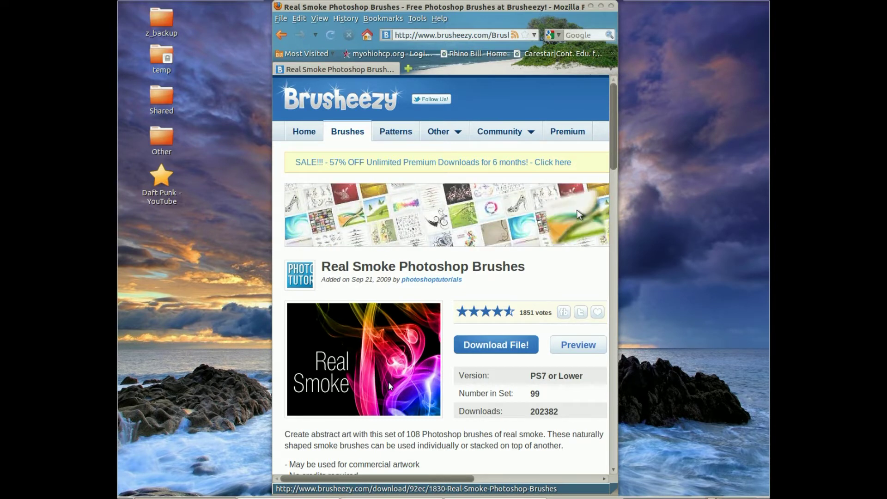
Step: Back in GIMP, create a new 640×400 image filled with Transparency
{"action": "left_click", "coordinate": [185, 497]}
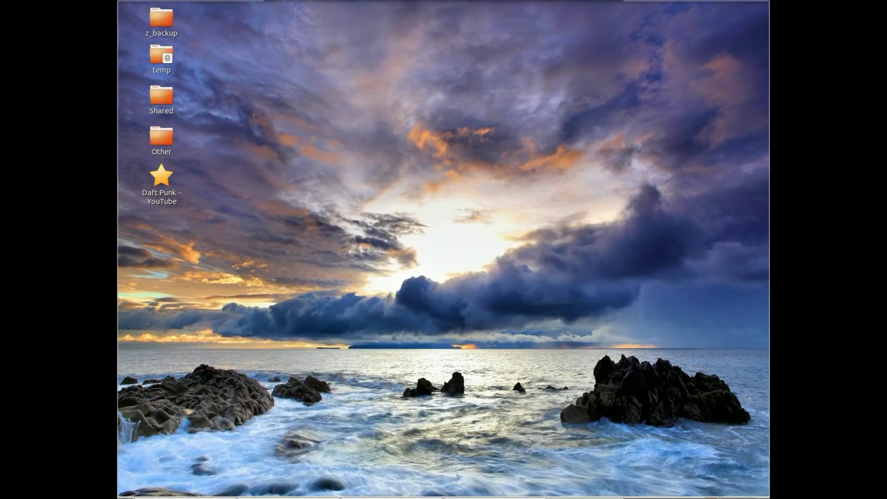
{"action": "key", "text": "alt+Tab"}
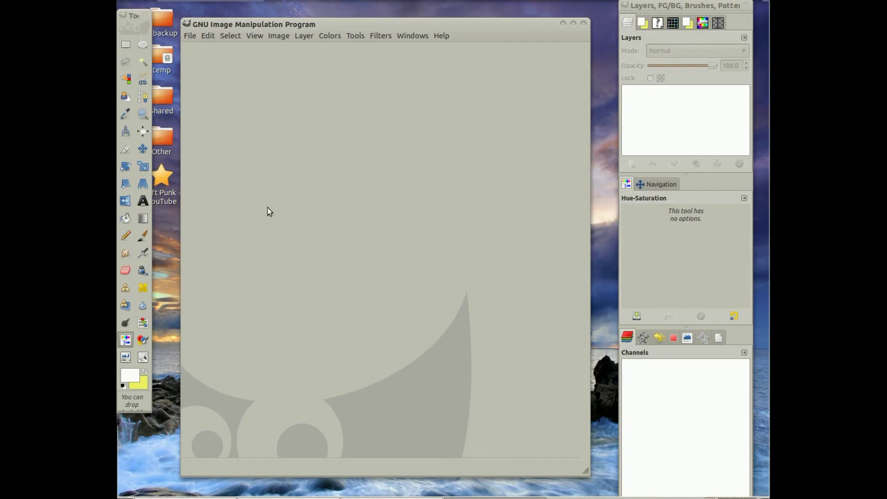
{"action": "left_click", "coordinate": [188, 37]}
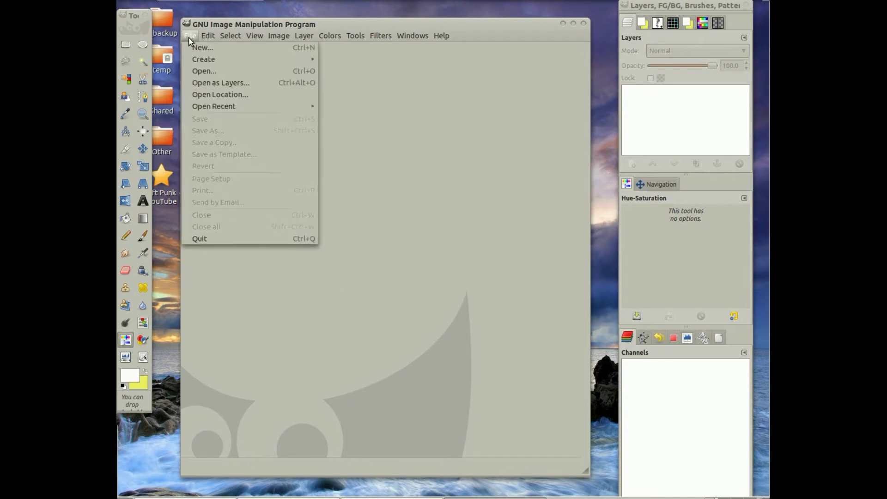
{"action": "left_click", "coordinate": [191, 45]}
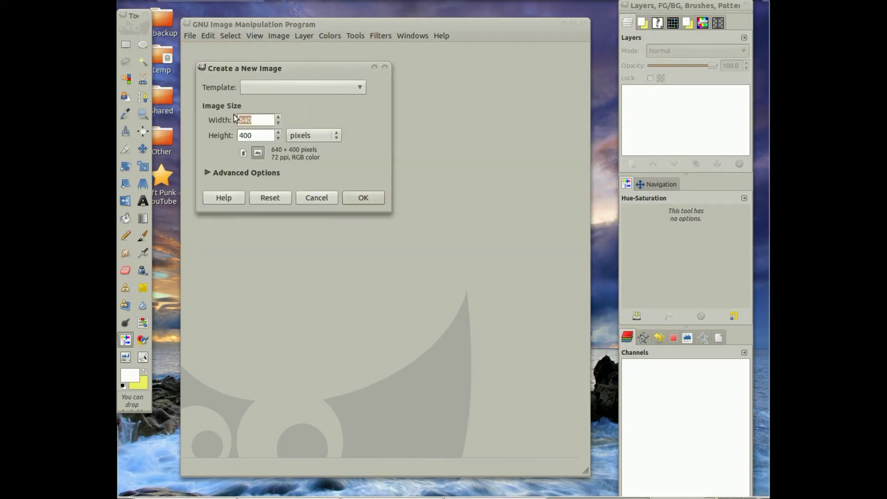
{"action": "left_click", "coordinate": [240, 172]}
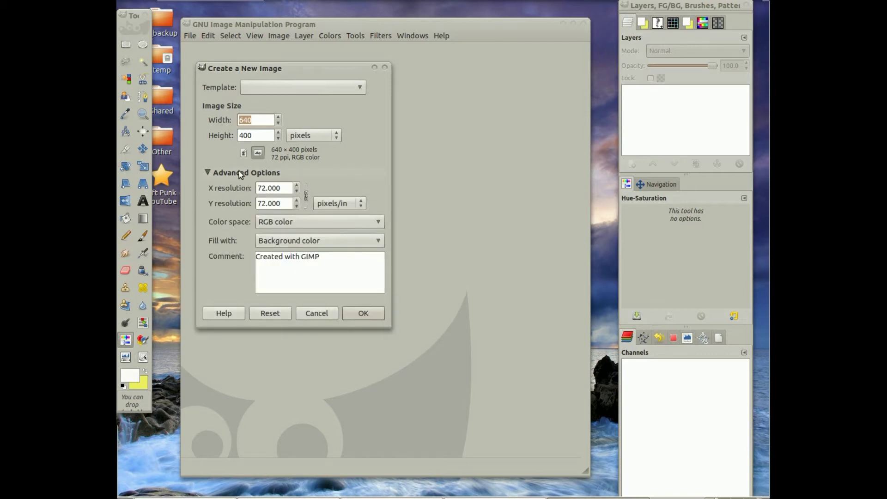
{"action": "left_click", "coordinate": [283, 242]}
{"action": "left_click", "coordinate": [289, 265]}
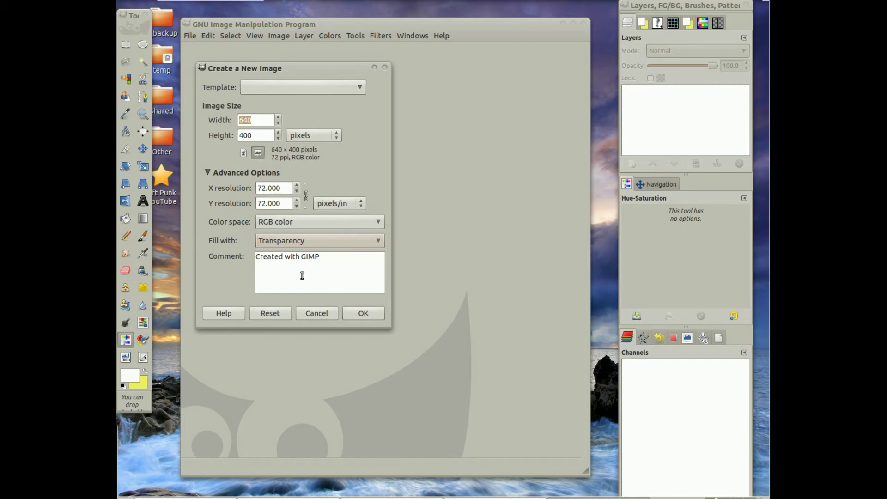
{"action": "left_click", "coordinate": [358, 314]}
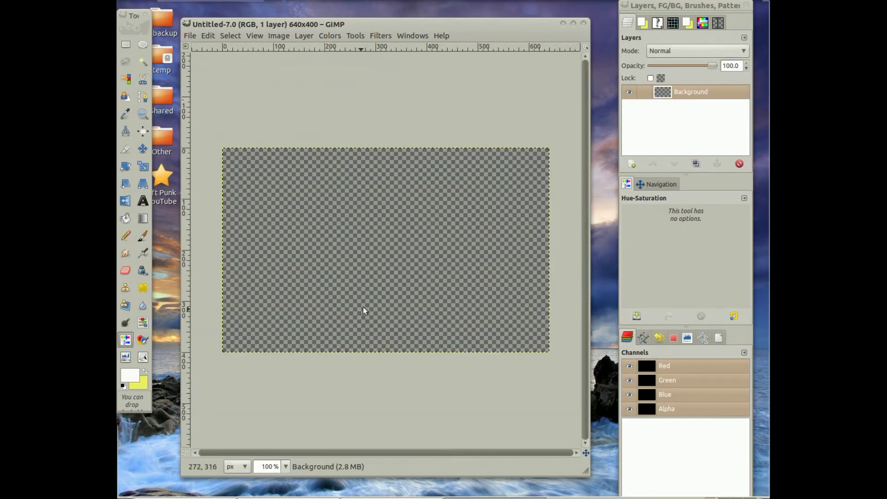
Step: Set the foreground colour to black and bucket-fill the whole canvas with it
{"action": "left_click", "coordinate": [128, 221]}
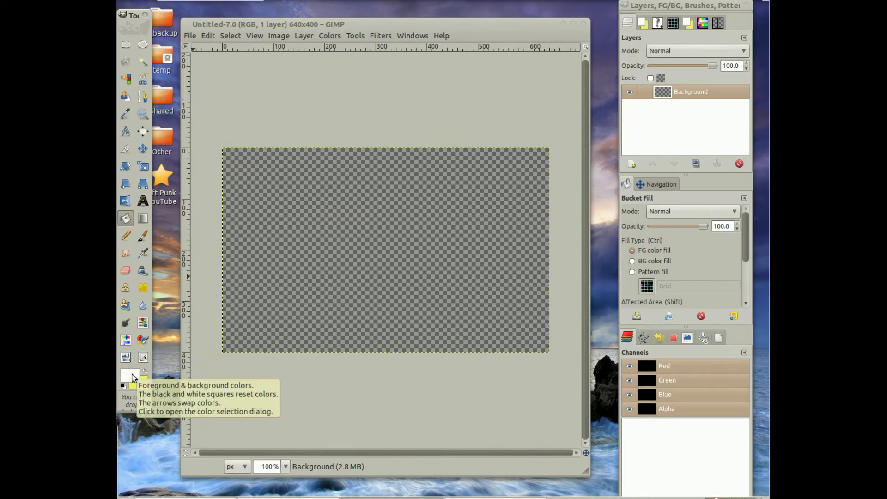
{"action": "left_click", "coordinate": [133, 378]}
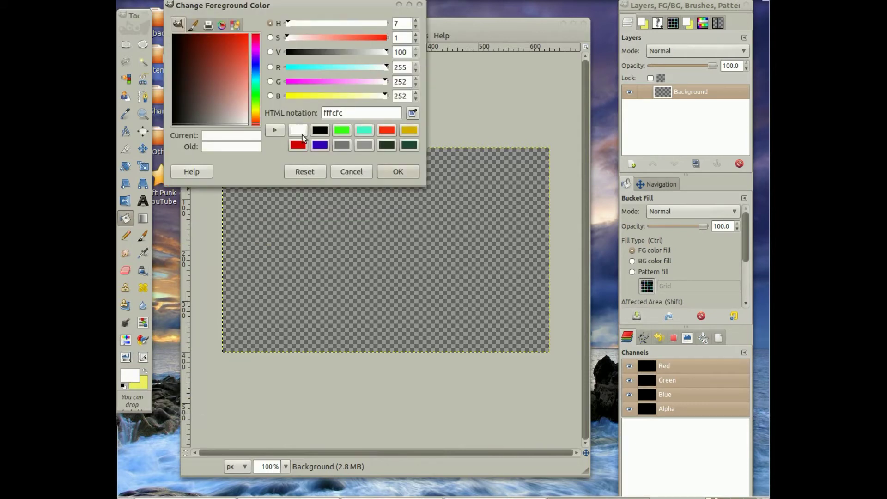
{"action": "left_click", "coordinate": [321, 131]}
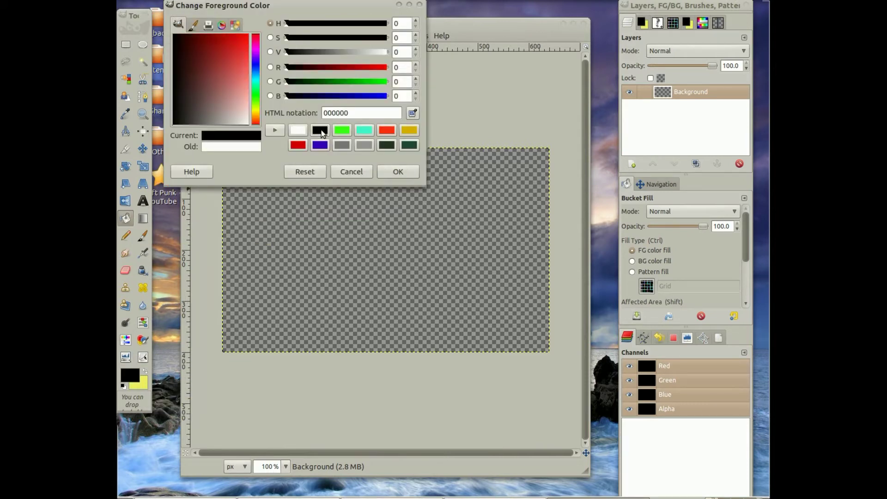
{"action": "left_click", "coordinate": [397, 172]}
{"action": "left_click", "coordinate": [357, 216]}
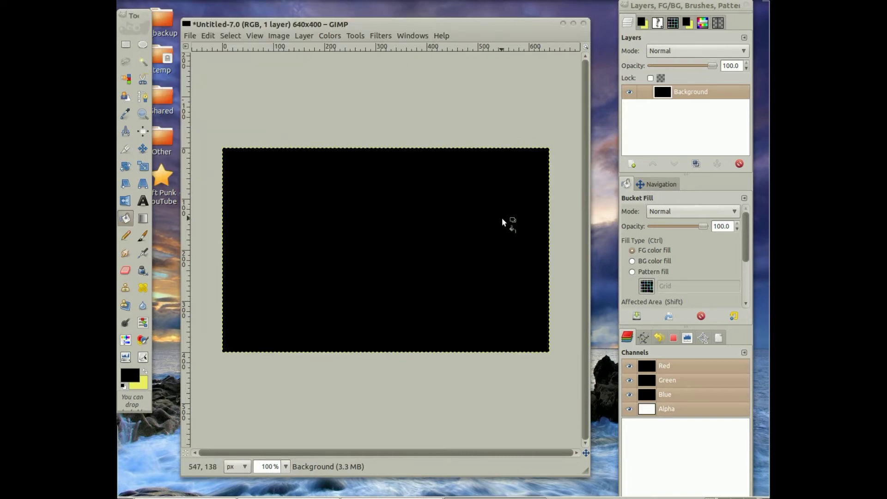
Step: Add a transparent layer named 'smoke' and set up the Paintbrush with a white foreground
{"action": "left_click", "coordinate": [632, 165]}
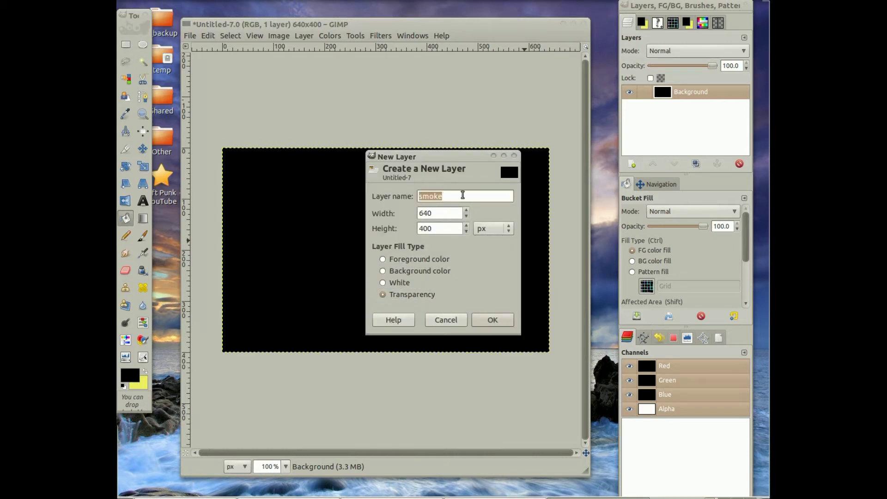
{"action": "left_click", "coordinate": [492, 320]}
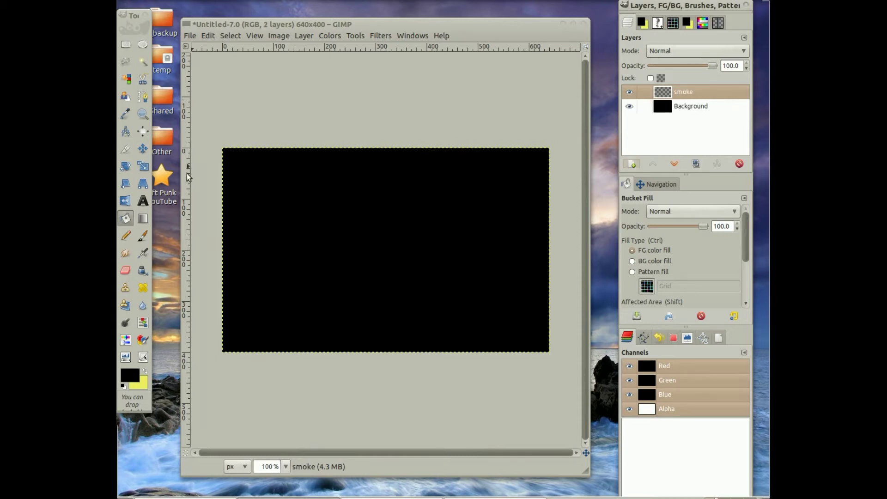
{"action": "left_click", "coordinate": [143, 236]}
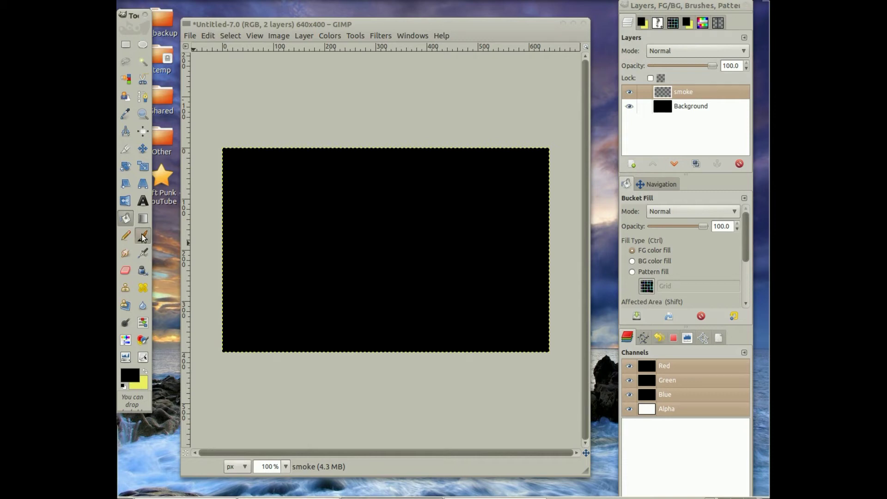
{"action": "left_click", "coordinate": [128, 379]}
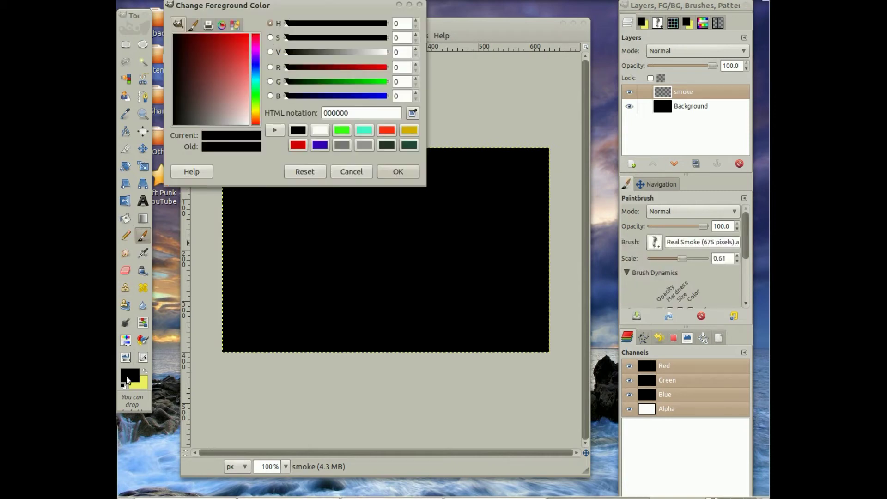
{"action": "left_click", "coordinate": [319, 130]}
{"action": "left_click", "coordinate": [400, 173]}
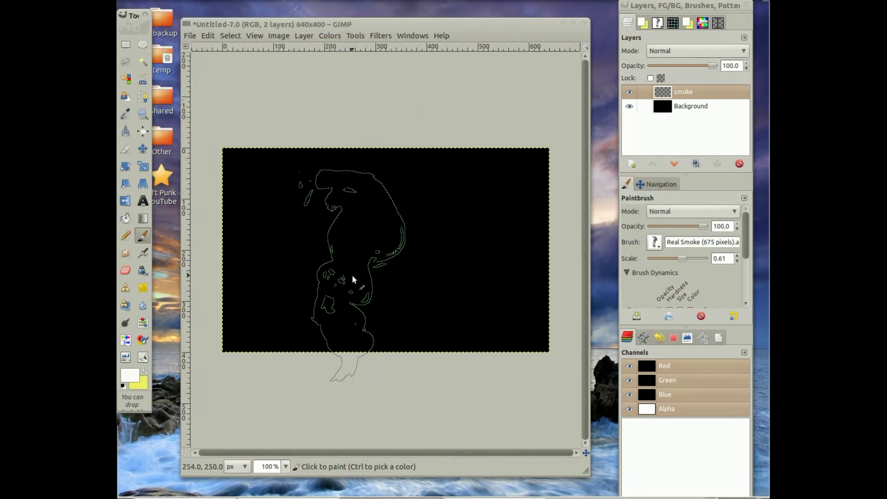
Step: Stamp three white Real Smoke shapes on the left, middle and right of the canvas
{"action": "left_click", "coordinate": [285, 276]}
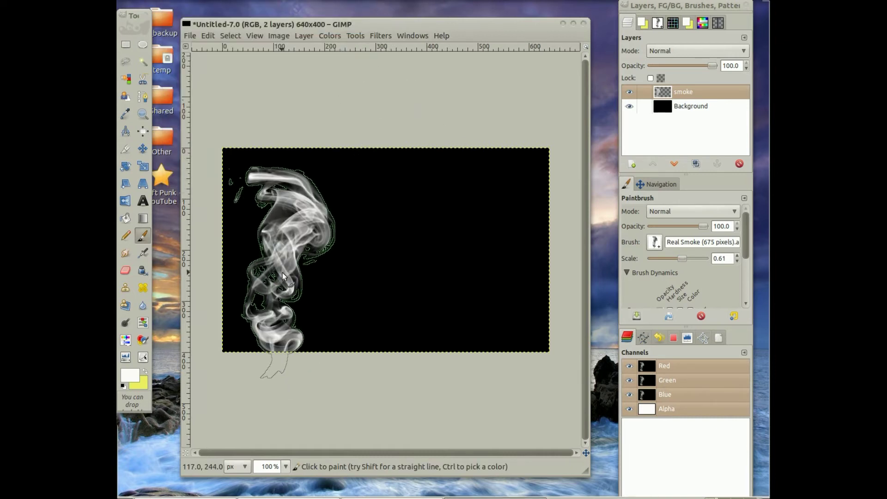
{"action": "left_click", "coordinate": [393, 292]}
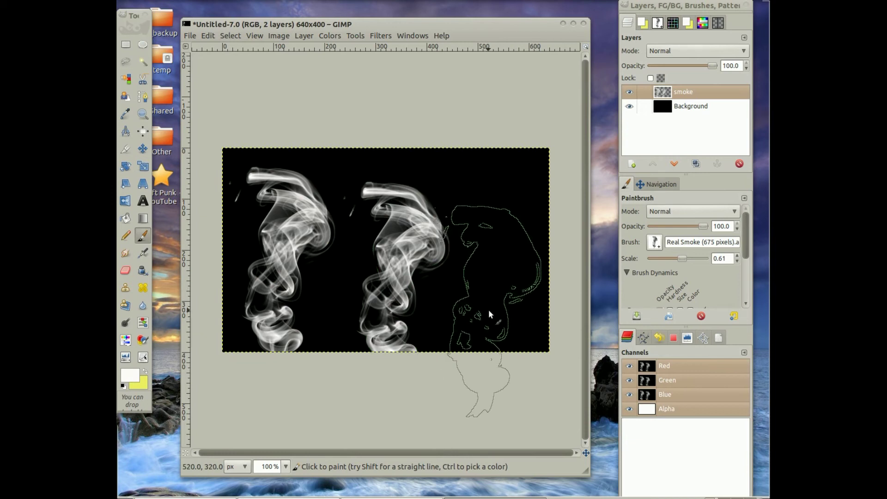
{"action": "left_click", "coordinate": [510, 294]}
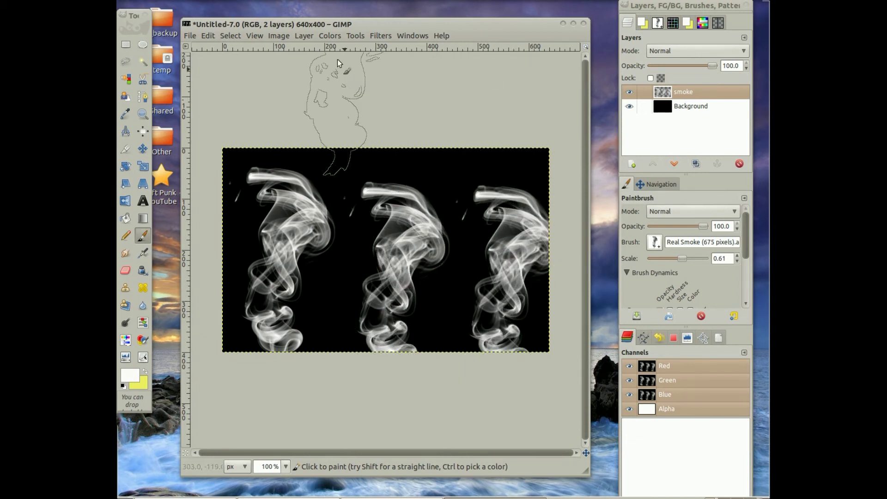
Step: Apply Colors > Hue-Saturation with Saturation at -100 to the smoke layer
{"action": "left_click", "coordinate": [330, 36]}
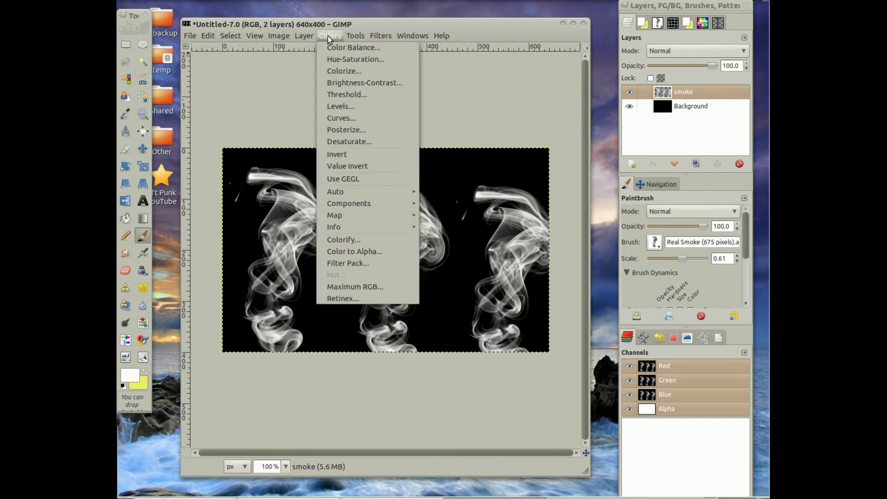
{"action": "left_click", "coordinate": [336, 61]}
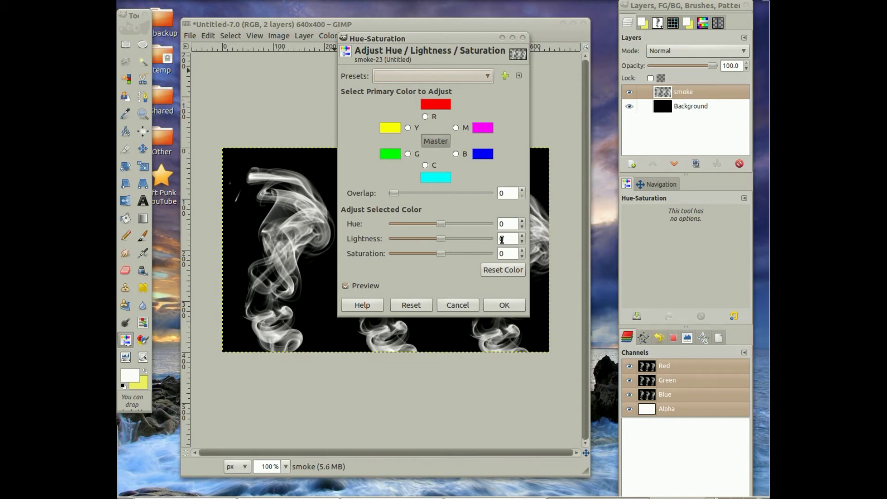
{"action": "left_click_drag", "start_coordinate": [503, 253], "coordinate": [497, 254]}
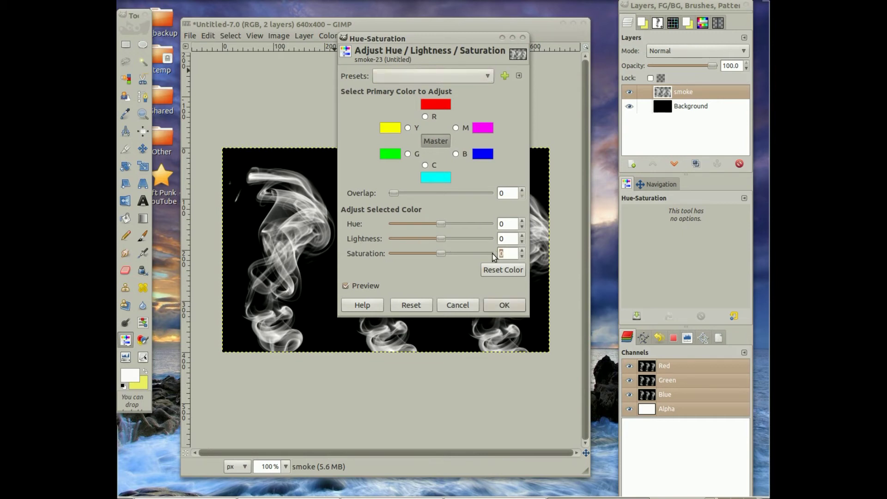
{"action": "type", "text": "-100"}
{"action": "left_click", "coordinate": [514, 299]}
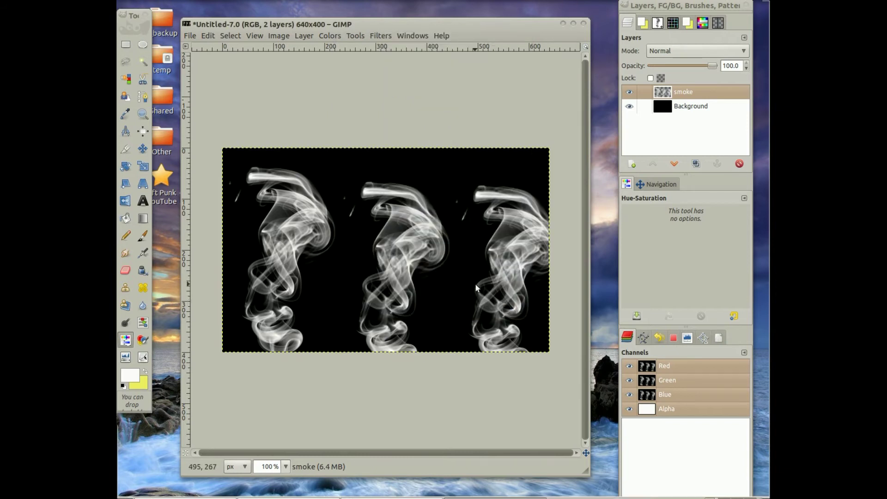
Step: Add a new transparent layer named 'colors'
{"action": "left_click", "coordinate": [633, 168]}
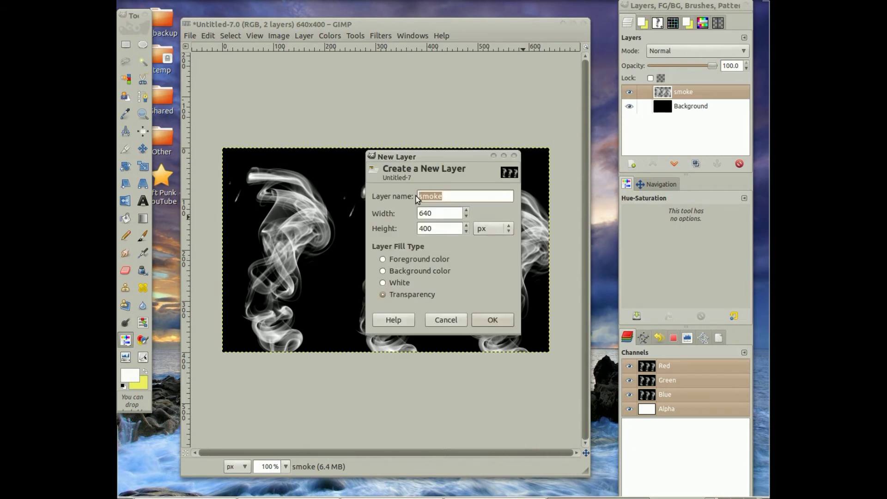
{"action": "type", "text": "so"}
{"action": "type", "text": "lors"}
{"action": "key", "text": "Return"}
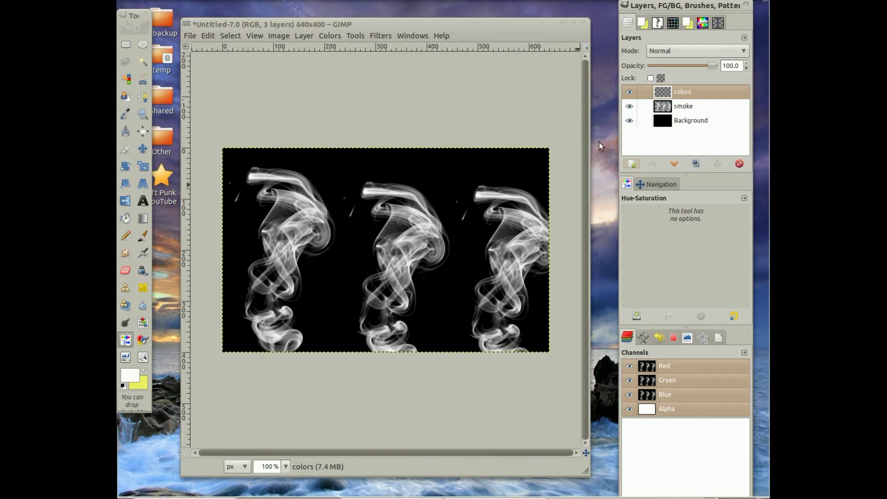
Step: Pick cyan from the Palette Editor swatches as the foreground colour
{"action": "left_click", "coordinate": [702, 24]}
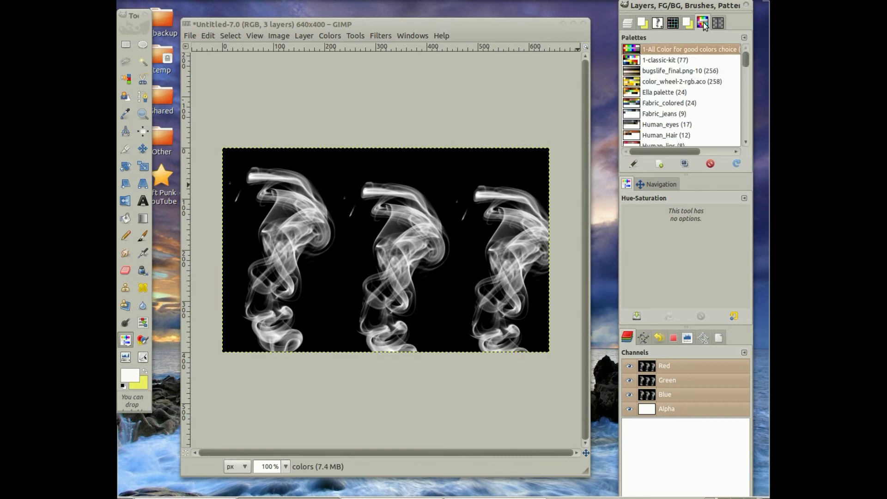
{"action": "double_click", "coordinate": [633, 48]}
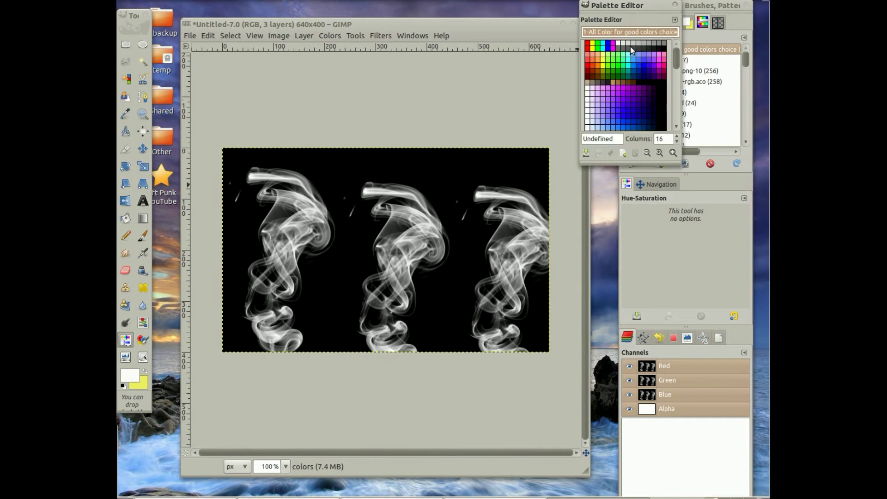
{"action": "left_click", "coordinate": [603, 45]}
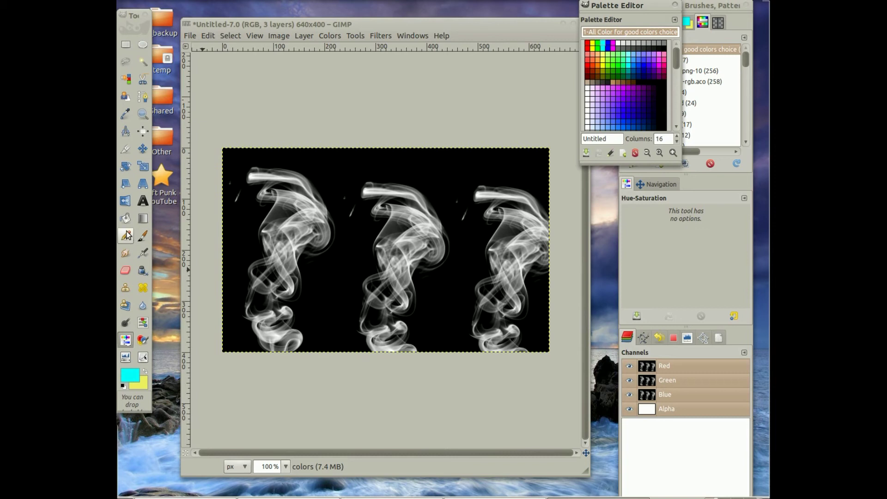
Step: Select the Paintbrush with the Circle (19) brush
{"action": "left_click", "coordinate": [141, 234]}
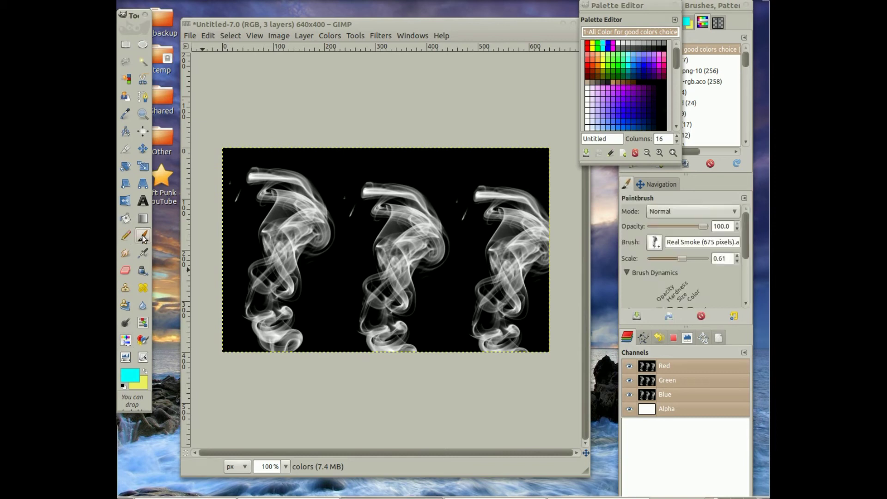
{"action": "left_click", "coordinate": [655, 242]}
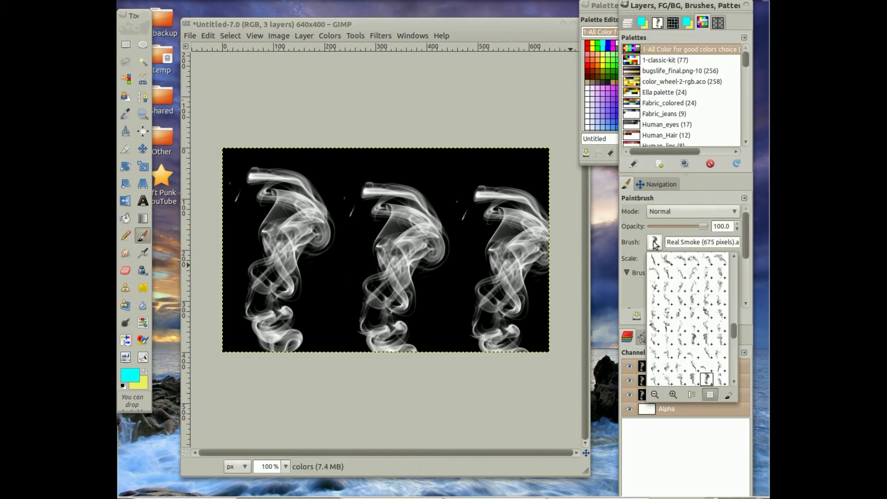
{"action": "left_click_drag", "start_coordinate": [734, 332], "coordinate": [733, 291]}
{"action": "left_click", "coordinate": [693, 331]}
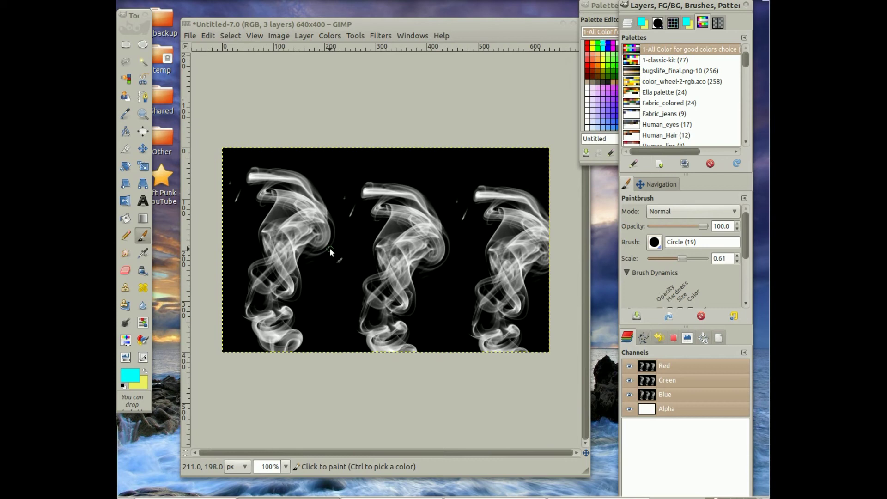
Step: Enlarge the brush, paint cyan over the left plume, and set the colors layer to Color mode
{"action": "left_click", "coordinate": [629, 24]}
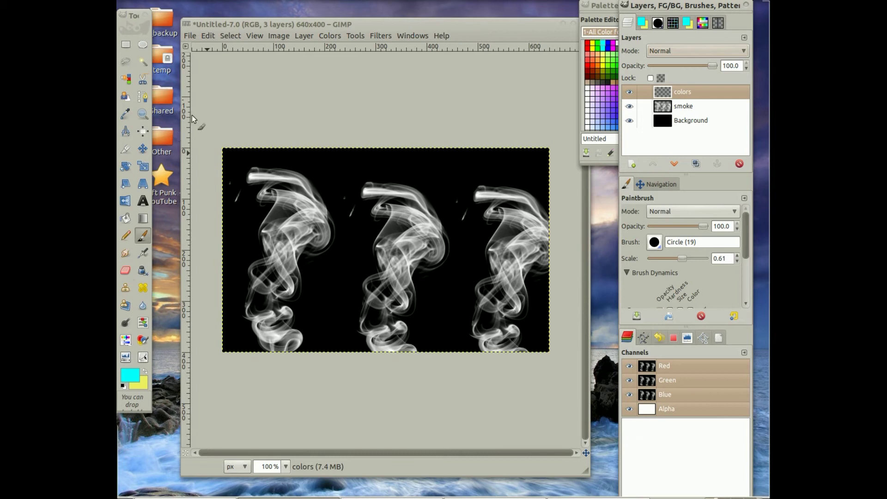
{"action": "left_click_drag", "start_coordinate": [680, 258], "coordinate": [692, 260]}
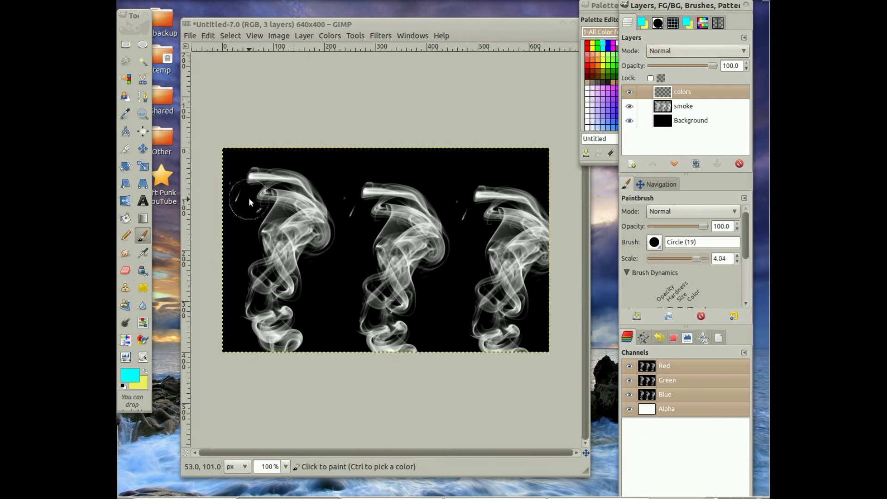
{"action": "mouse_move", "coordinate": [241, 183]}
{"action": "left_mouse_down"}
{"action": "mouse_move", "coordinate": [301, 190]}
{"action": "mouse_move", "coordinate": [321, 230]}
{"action": "mouse_move", "coordinate": [315, 241]}
{"action": "mouse_move", "coordinate": [286, 216]}
{"action": "mouse_move", "coordinate": [274, 221]}
{"action": "mouse_move", "coordinate": [270, 237]}
{"action": "mouse_move", "coordinate": [286, 249]}
{"action": "mouse_move", "coordinate": [289, 269]}
{"action": "mouse_move", "coordinate": [253, 279]}
{"action": "mouse_move", "coordinate": [291, 301]}
{"action": "mouse_move", "coordinate": [261, 302]}
{"action": "mouse_move", "coordinate": [251, 313]}
{"action": "mouse_move", "coordinate": [290, 332]}
{"action": "mouse_move", "coordinate": [287, 347]}
{"action": "mouse_move", "coordinate": [269, 345]}
{"action": "left_mouse_up"}
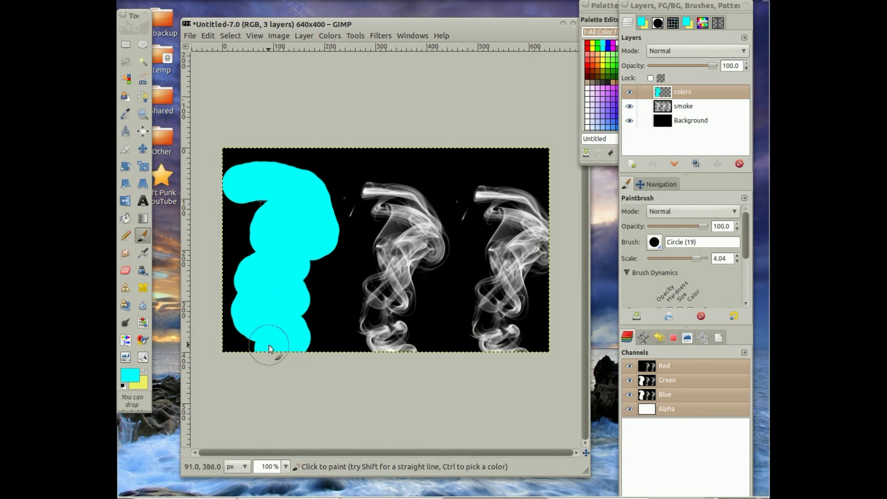
{"action": "left_click", "coordinate": [687, 50]}
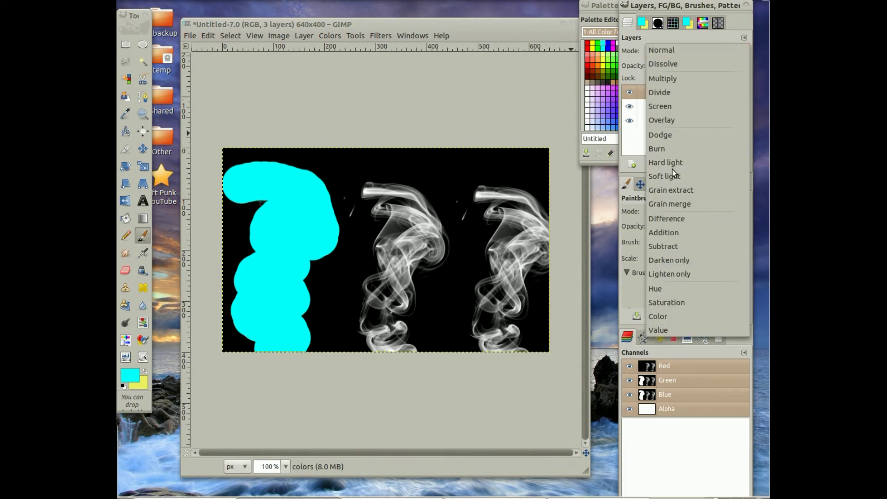
{"action": "left_click", "coordinate": [687, 316]}
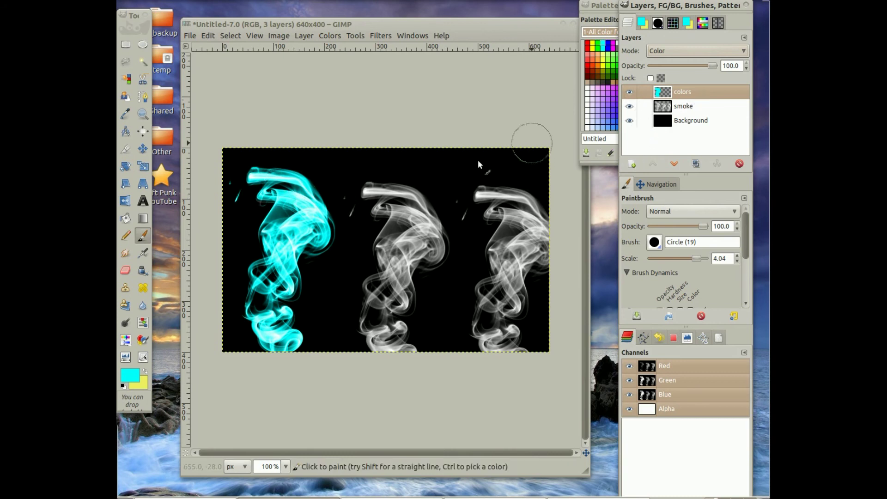
Step: Pick yellow from the palette and paint it over the middle smoke plume
{"action": "left_click", "coordinate": [703, 23]}
{"action": "left_click", "coordinate": [596, 6]}
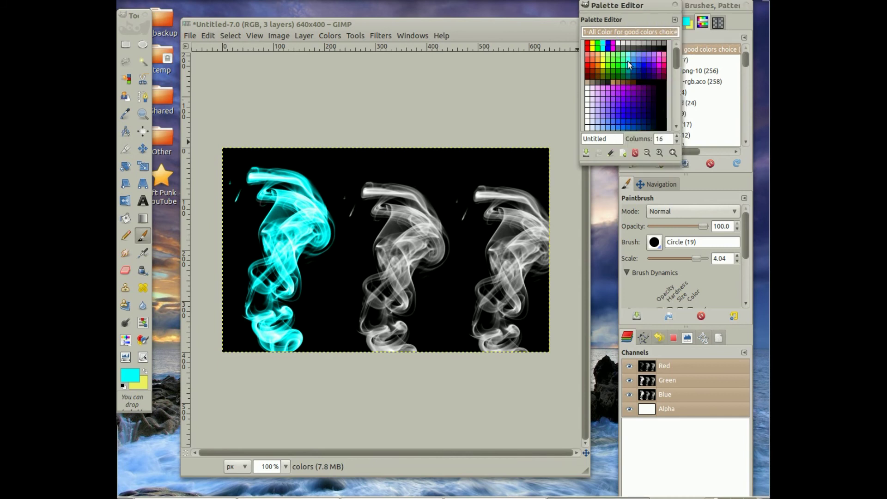
{"action": "left_click", "coordinate": [592, 47]}
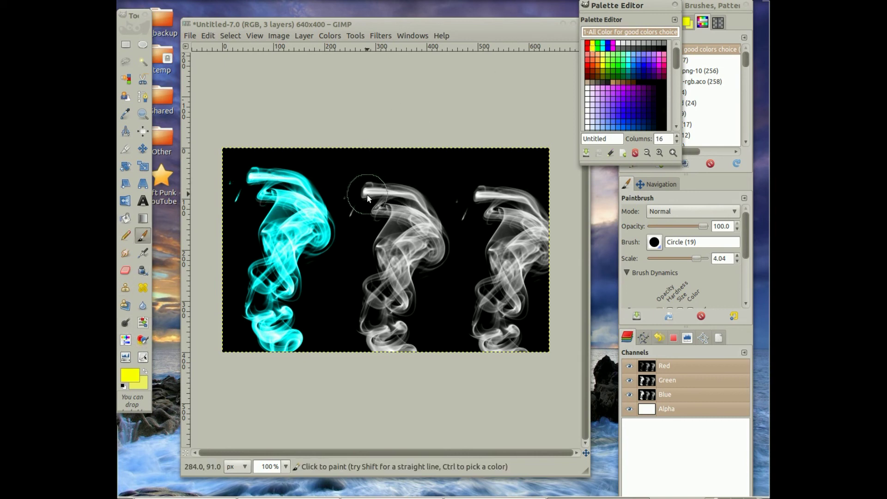
{"action": "left_click", "coordinate": [711, 37]}
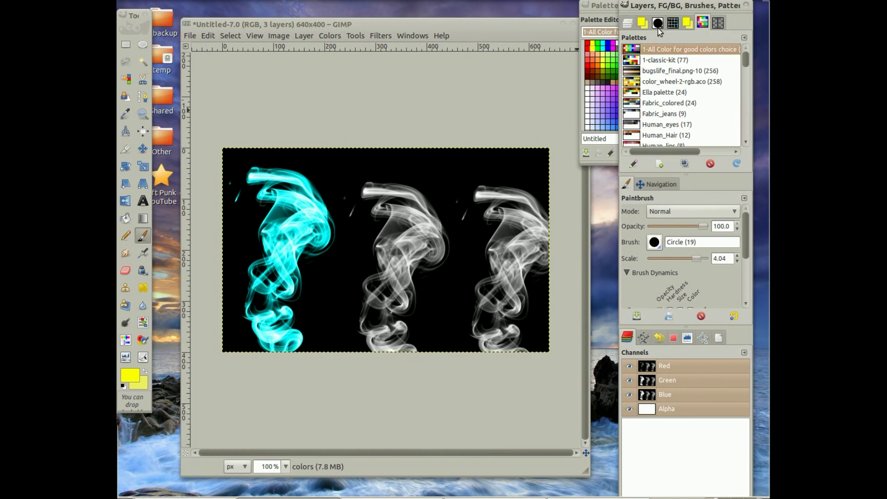
{"action": "left_click", "coordinate": [628, 22]}
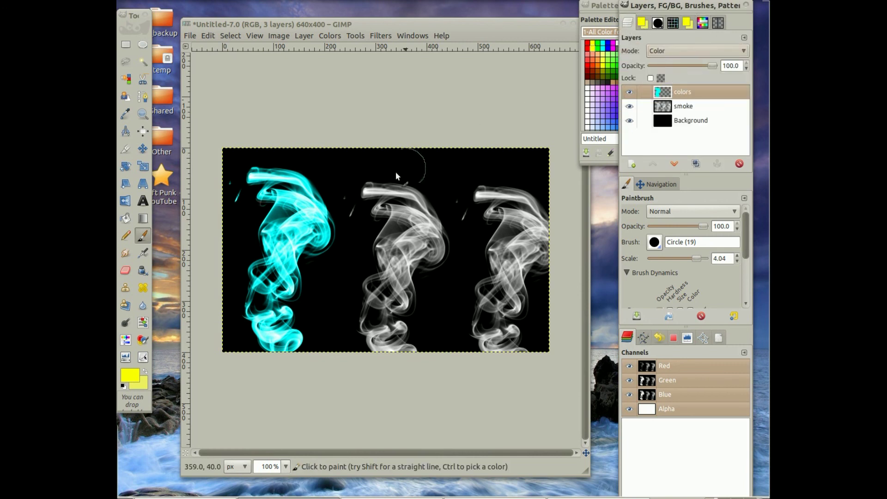
{"action": "mouse_move", "coordinate": [348, 200]}
{"action": "left_mouse_down"}
{"action": "mouse_move", "coordinate": [406, 203]}
{"action": "mouse_move", "coordinate": [435, 251]}
{"action": "mouse_move", "coordinate": [381, 197]}
{"action": "mouse_move", "coordinate": [353, 203]}
{"action": "mouse_move", "coordinate": [426, 266]}
{"action": "mouse_move", "coordinate": [384, 245]}
{"action": "mouse_move", "coordinate": [408, 286]}
{"action": "mouse_move", "coordinate": [354, 293]}
{"action": "mouse_move", "coordinate": [367, 342]}
{"action": "mouse_move", "coordinate": [406, 357]}
{"action": "mouse_move", "coordinate": [370, 294]}
{"action": "left_mouse_up"}
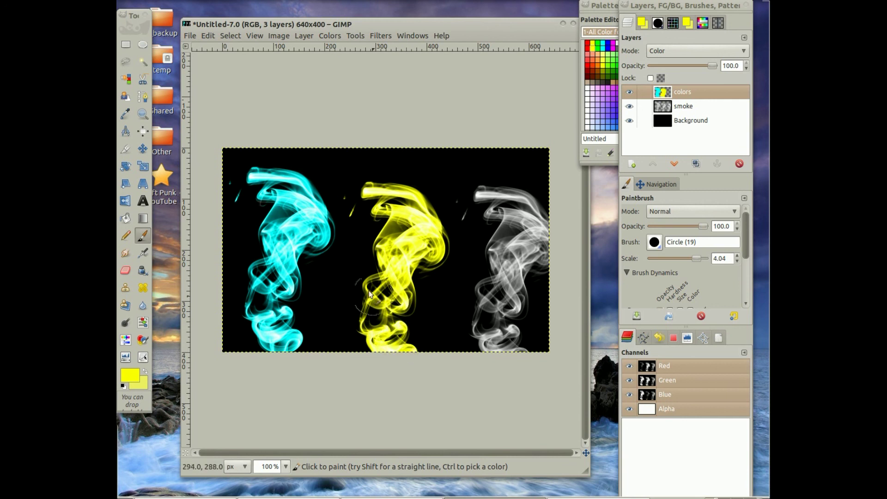
Step: Pick hot pink from the palette and paint it over the right smoke plume
{"action": "left_click", "coordinate": [603, 7]}
{"action": "left_click", "coordinate": [664, 64]}
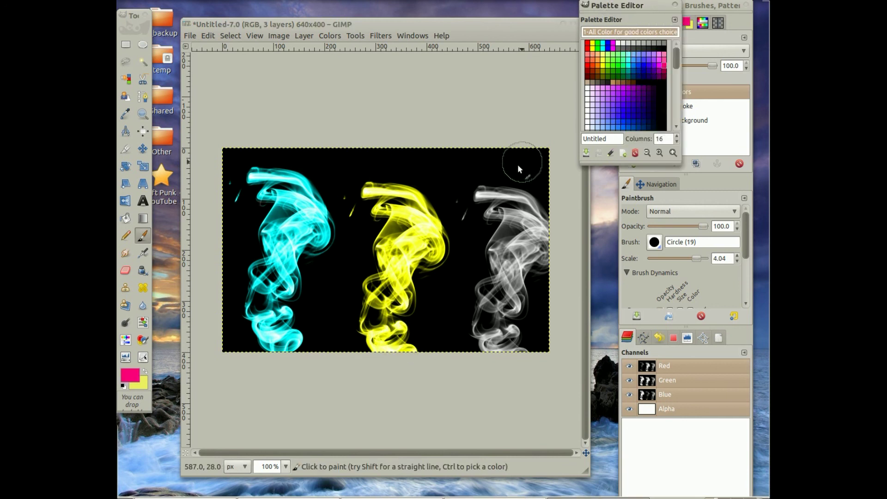
{"action": "mouse_move", "coordinate": [476, 194]}
{"action": "left_mouse_down"}
{"action": "mouse_move", "coordinate": [534, 217]}
{"action": "mouse_move", "coordinate": [523, 195]}
{"action": "mouse_move", "coordinate": [493, 190]}
{"action": "mouse_move", "coordinate": [471, 216]}
{"action": "mouse_move", "coordinate": [544, 251]}
{"action": "mouse_move", "coordinate": [498, 256]}
{"action": "mouse_move", "coordinate": [522, 272]}
{"action": "mouse_move", "coordinate": [547, 271]}
{"action": "mouse_move", "coordinate": [485, 292]}
{"action": "mouse_move", "coordinate": [521, 320]}
{"action": "left_mouse_up"}
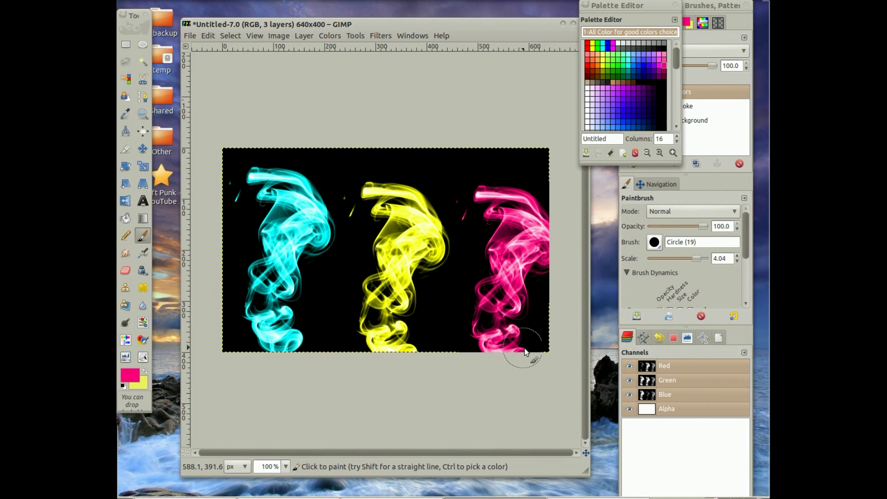